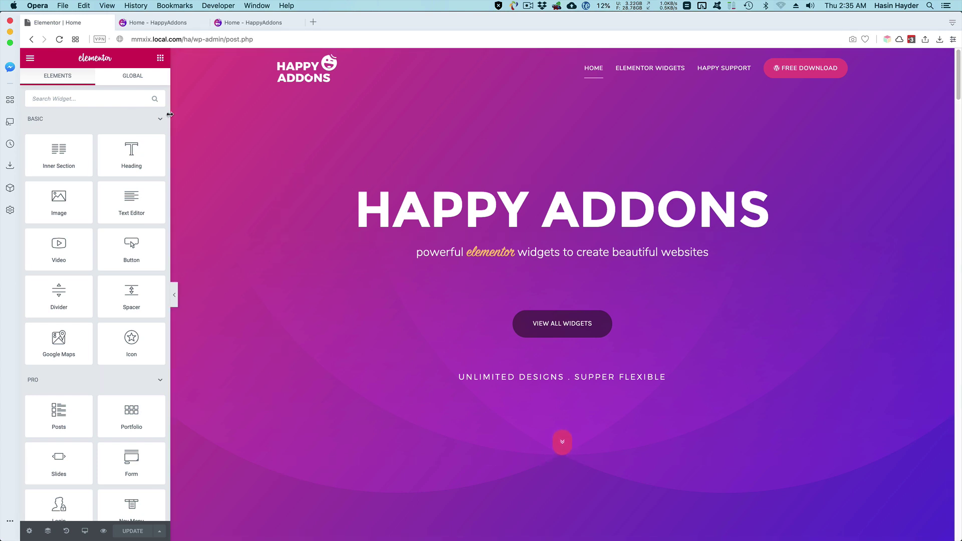
Step: Select the HAPPY ADDONS heading and expand Happy Effects in its Advanced settings
click(802, 210)
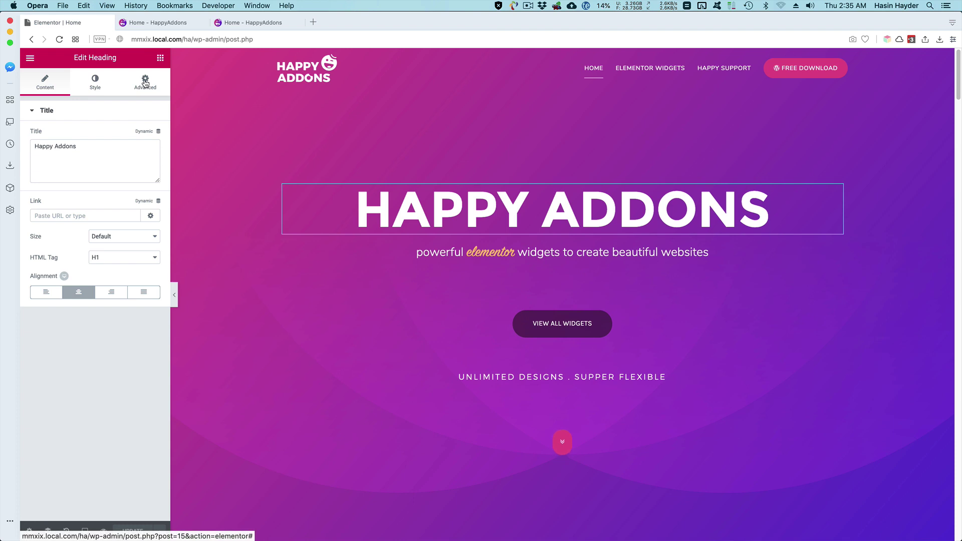
click(146, 83)
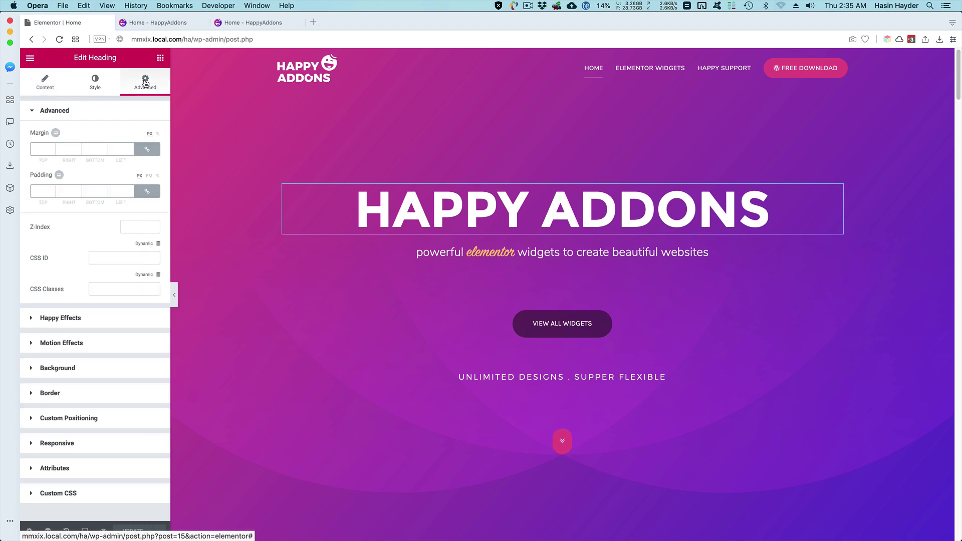
click(75, 319)
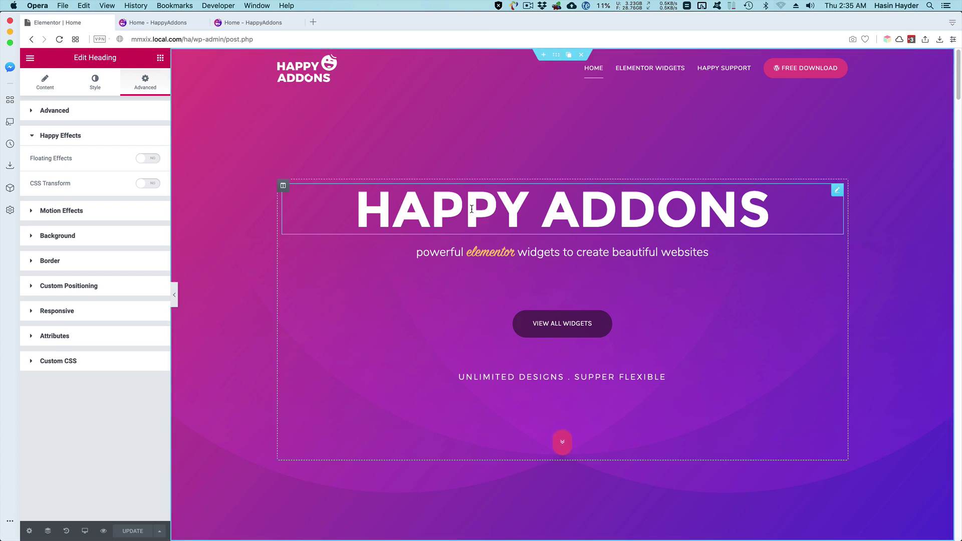
Step: Enable Floating Effects and try a Translate Y float of 13 with a 400 duration
click(150, 160)
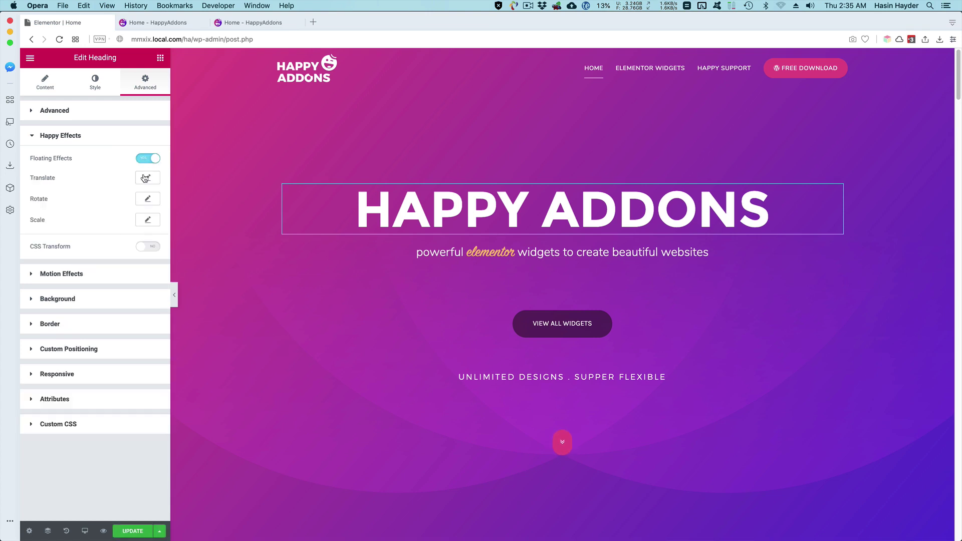
click(147, 179)
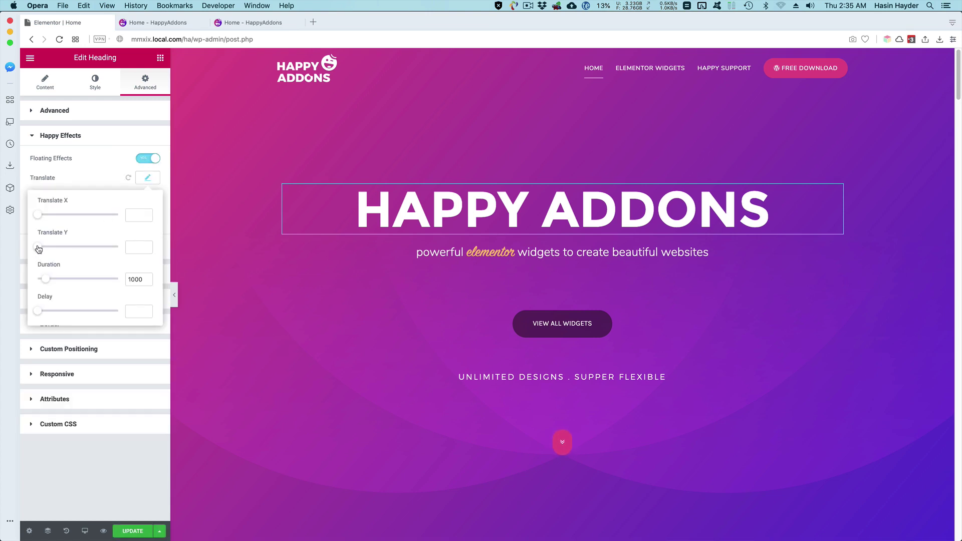
drag(39, 250, 47, 247)
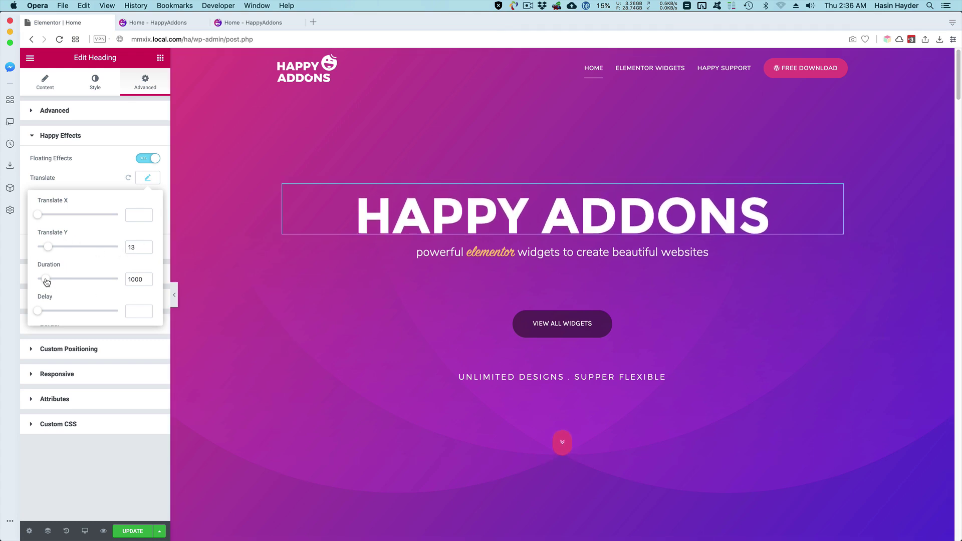
mouse_move(46, 282)
mouse_down()
mouse_move(56, 284)
mouse_move(41, 284)
mouse_up()
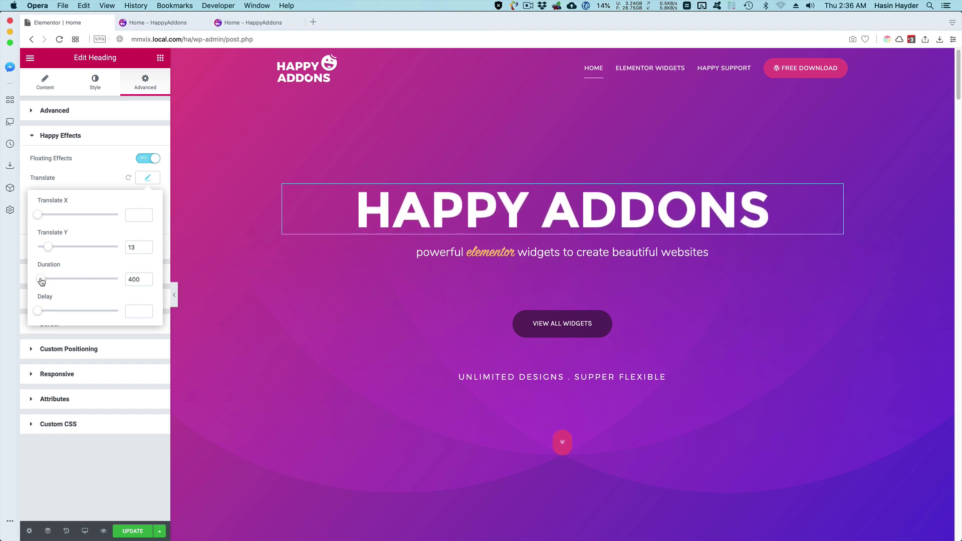
Step: Reset Translate Y to 0 and set Translate X to 13 instead
drag(50, 247, 23, 247)
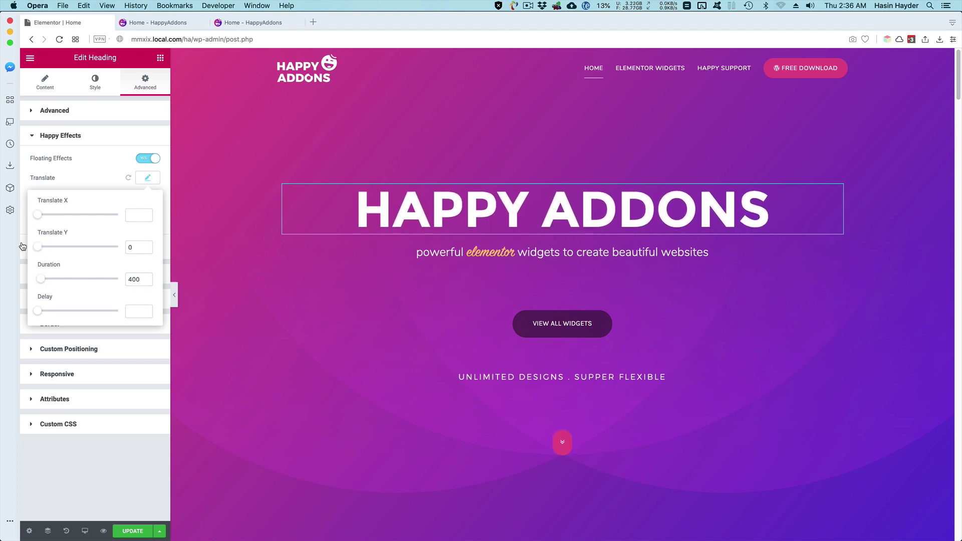
click(146, 179)
drag(37, 215, 49, 216)
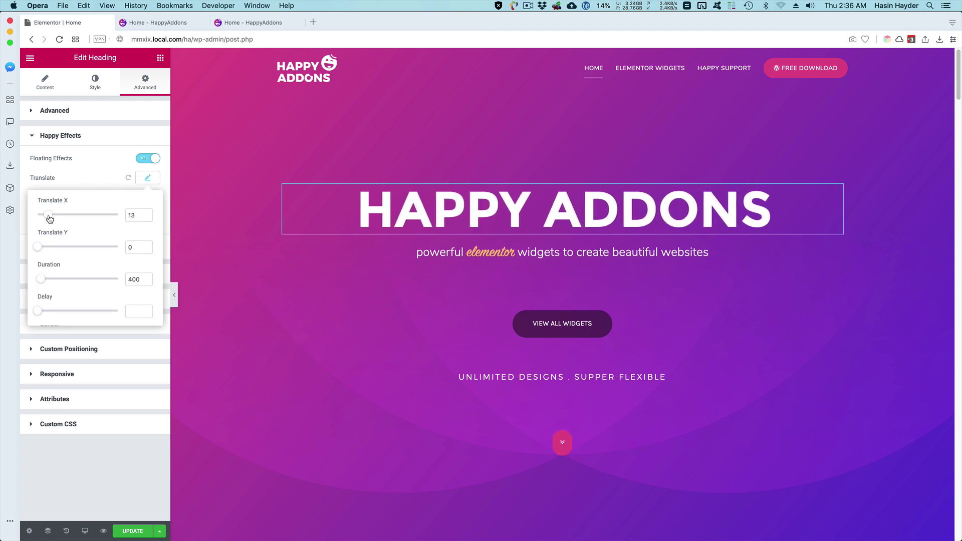
click(102, 171)
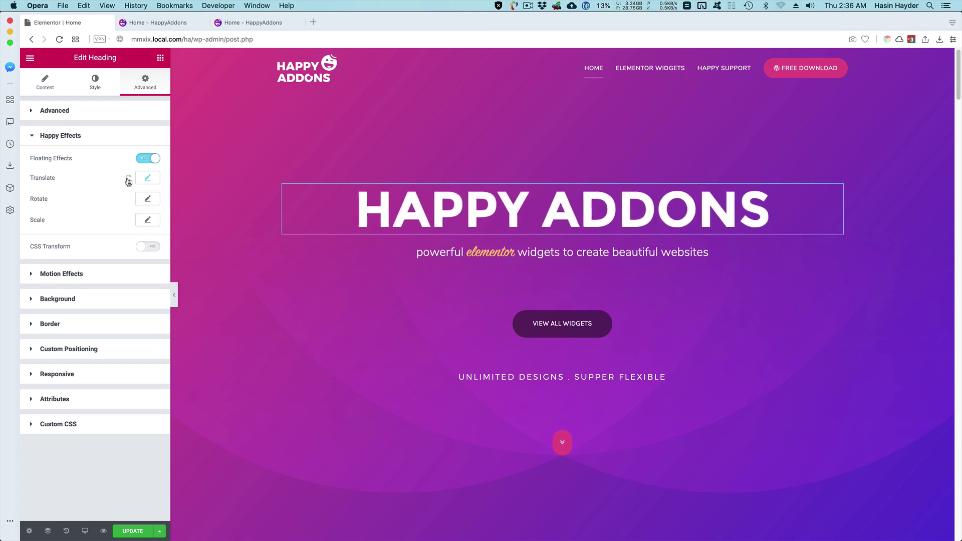
Step: Try a rotate float on the heading, adjusting Rotate Z and its duration
click(147, 199)
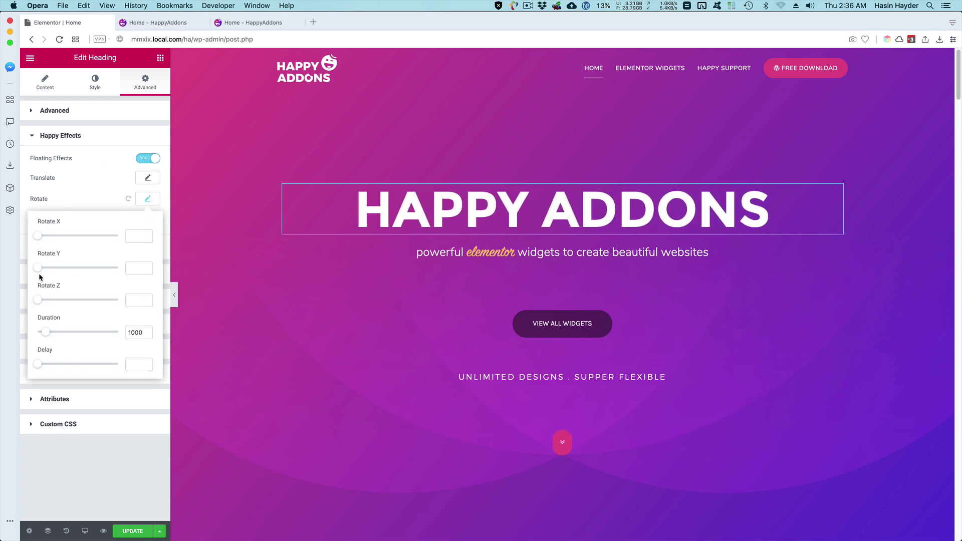
drag(39, 300, 70, 301)
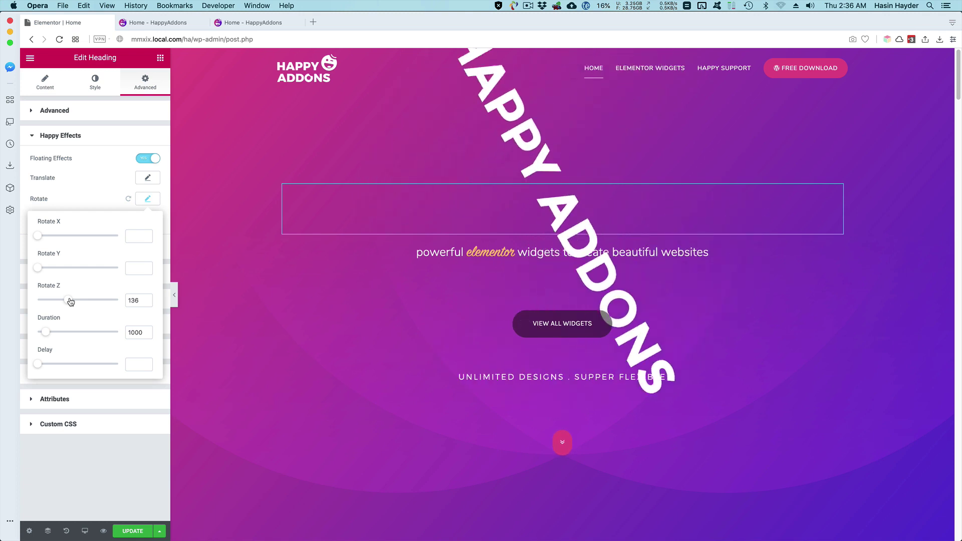
drag(45, 332, 51, 333)
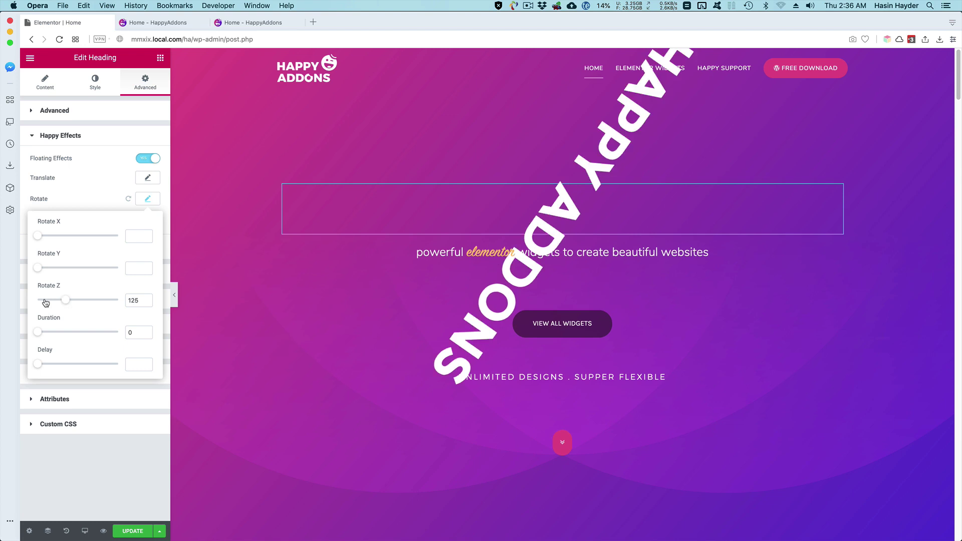
click(83, 197)
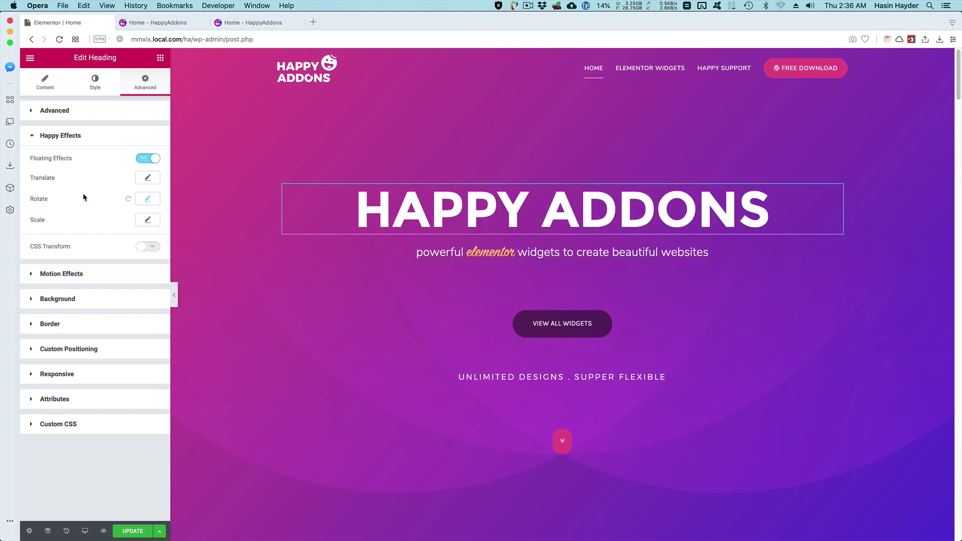
Step: Set rotation delay 700, Rotate Z 92 and duration 2200, then save the page
click(148, 199)
drag(39, 366, 49, 364)
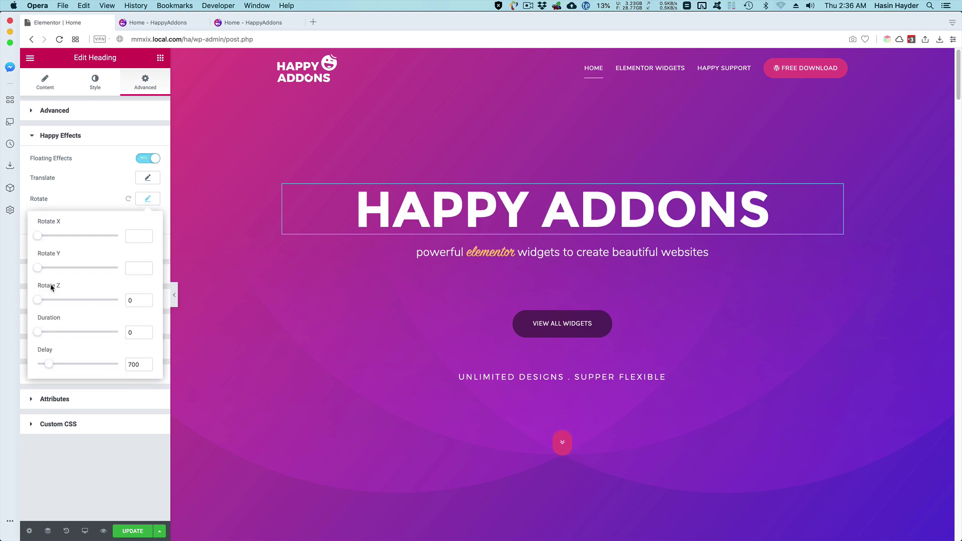
drag(42, 299, 59, 302)
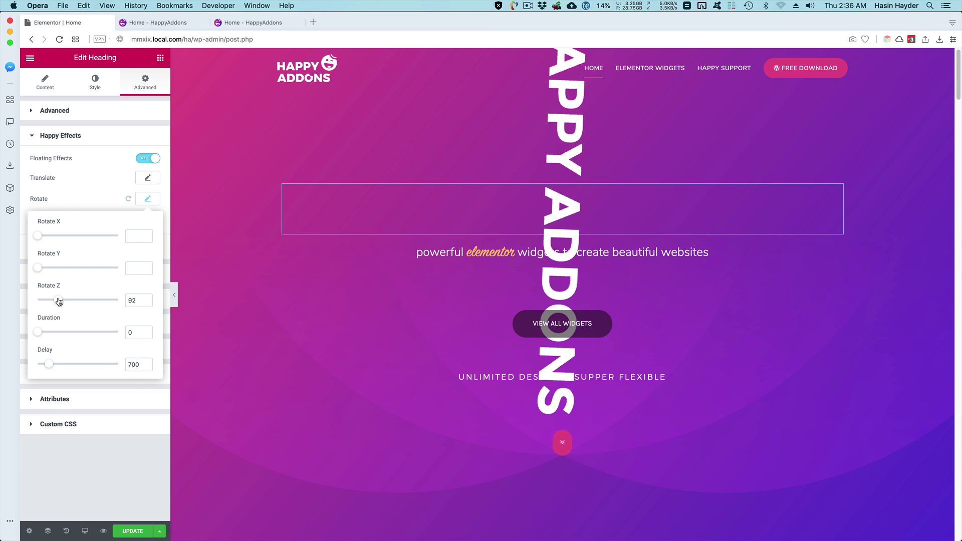
drag(41, 333, 56, 332)
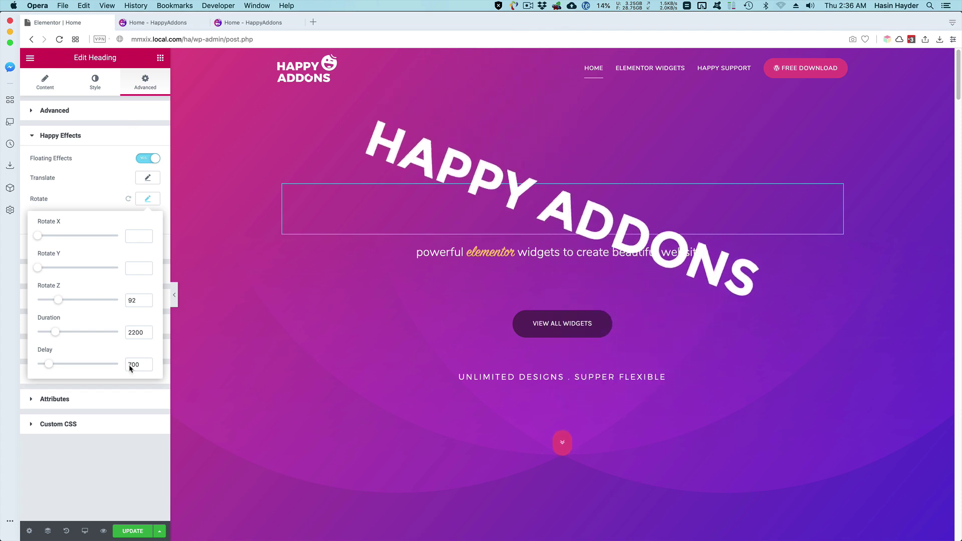
click(158, 53)
key(super+s)
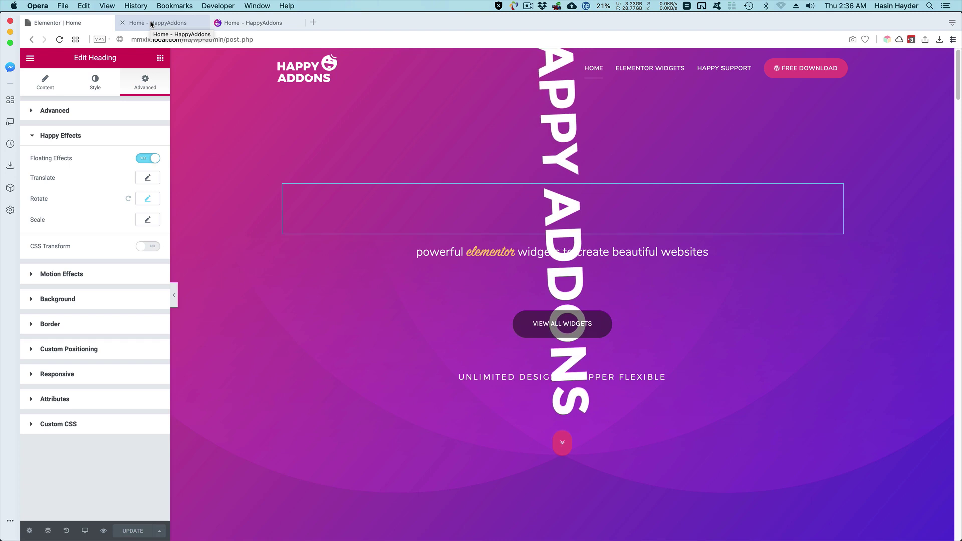
Step: Preview the heading's rotation effect on the reloaded live page
click(151, 25)
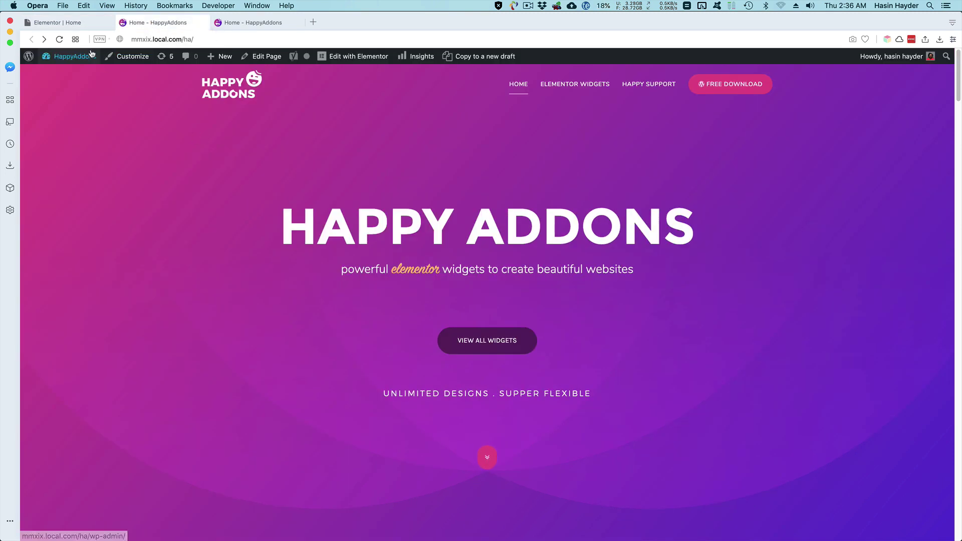
click(59, 41)
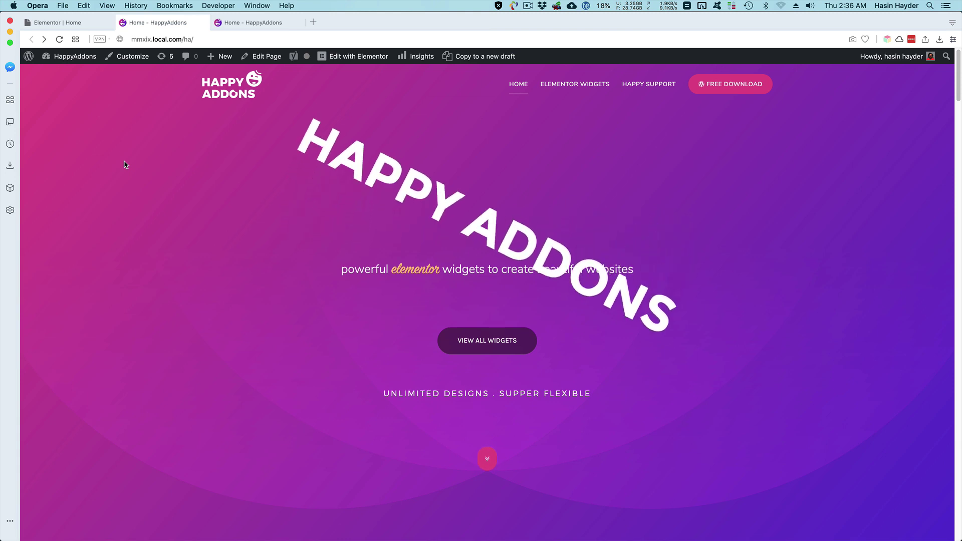
click(58, 22)
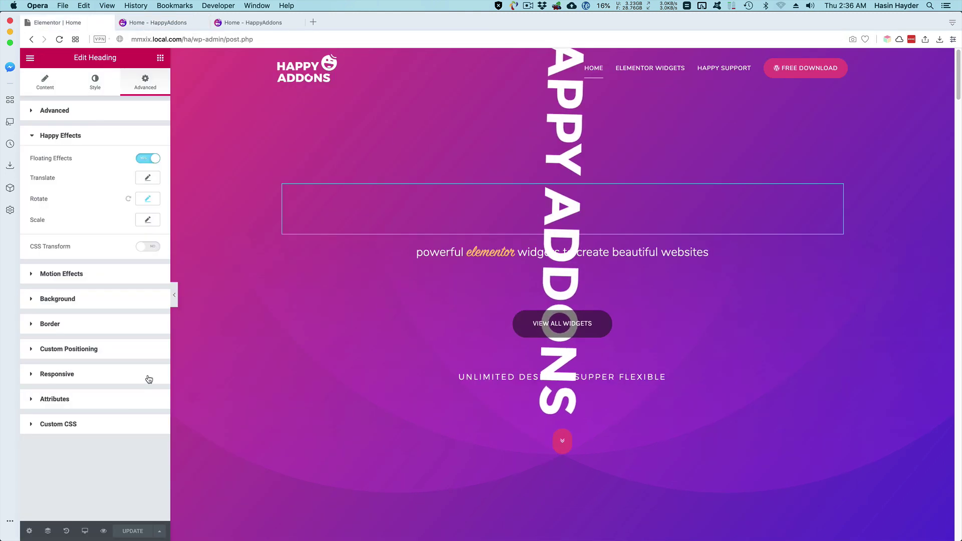
Step: Raise the rotation delay to 1900, update the page, and check it live
click(144, 199)
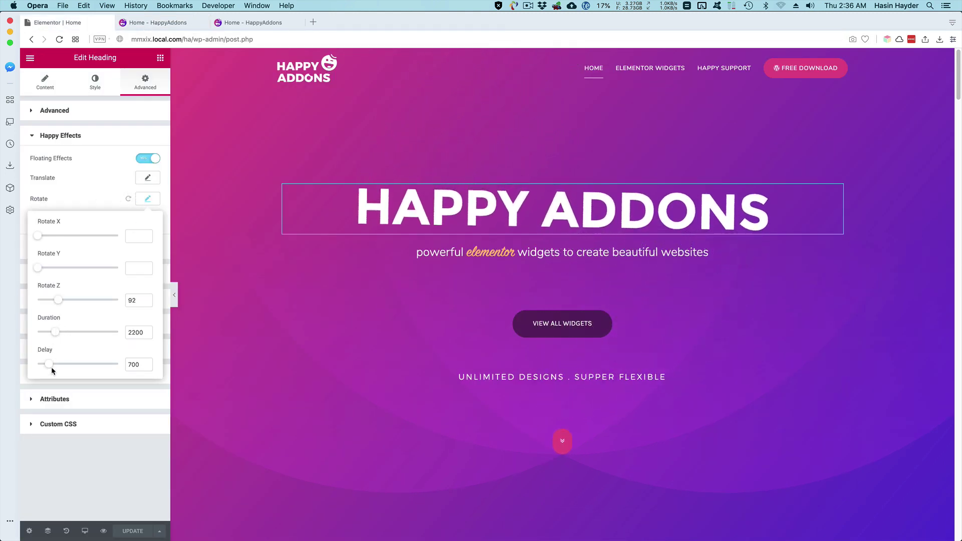
drag(53, 365, 69, 367)
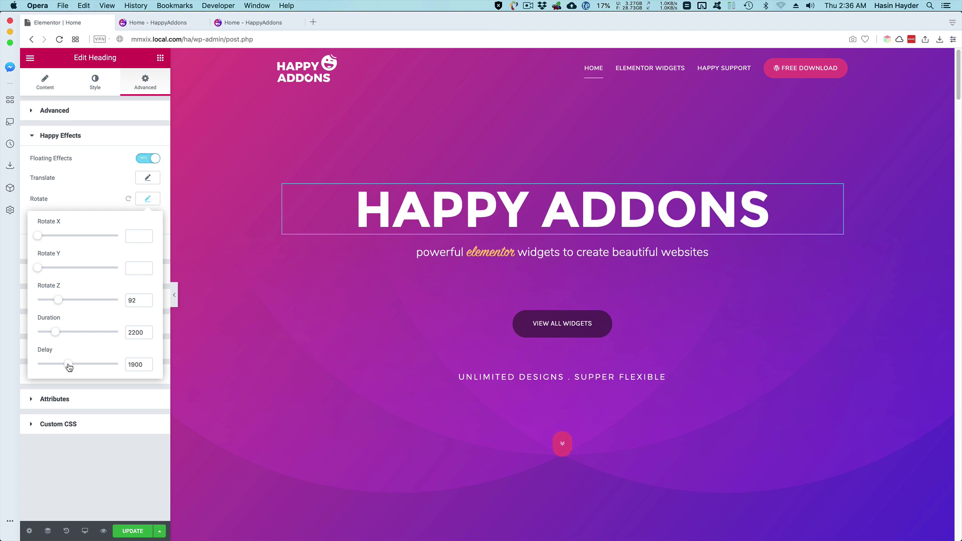
click(129, 533)
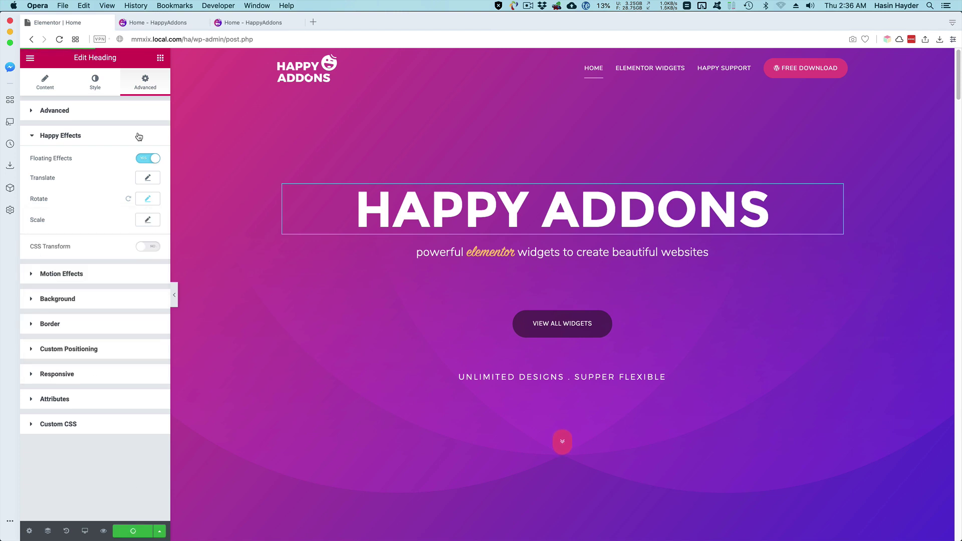
click(158, 23)
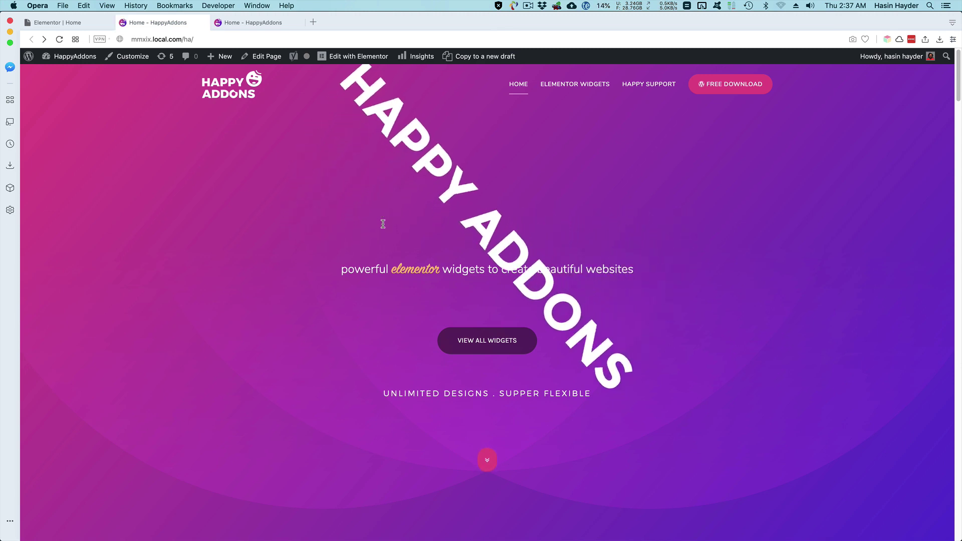
key(ctrl+Tab)
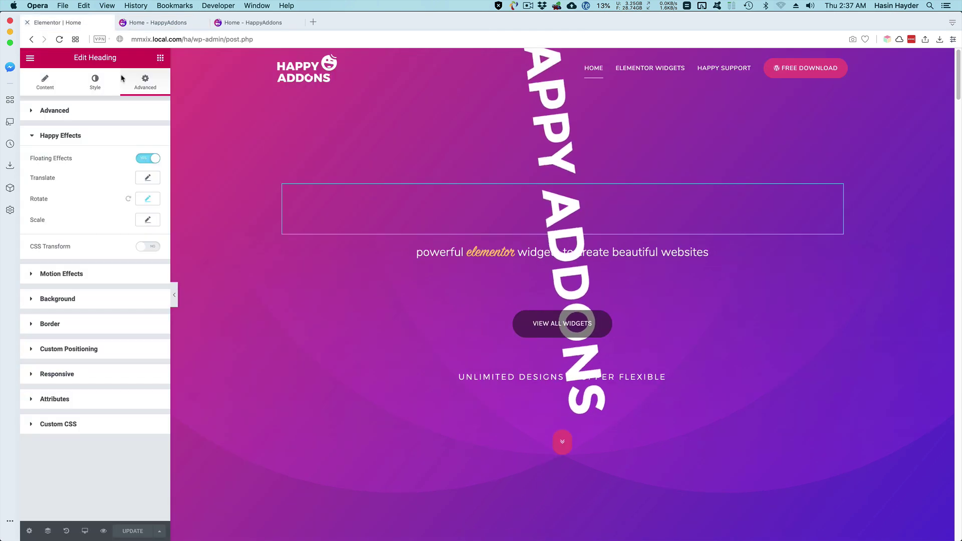
Step: Clear the rotation, try floating Scale X 2.4 and Y 1.4, then reset scale and disable floating
click(129, 198)
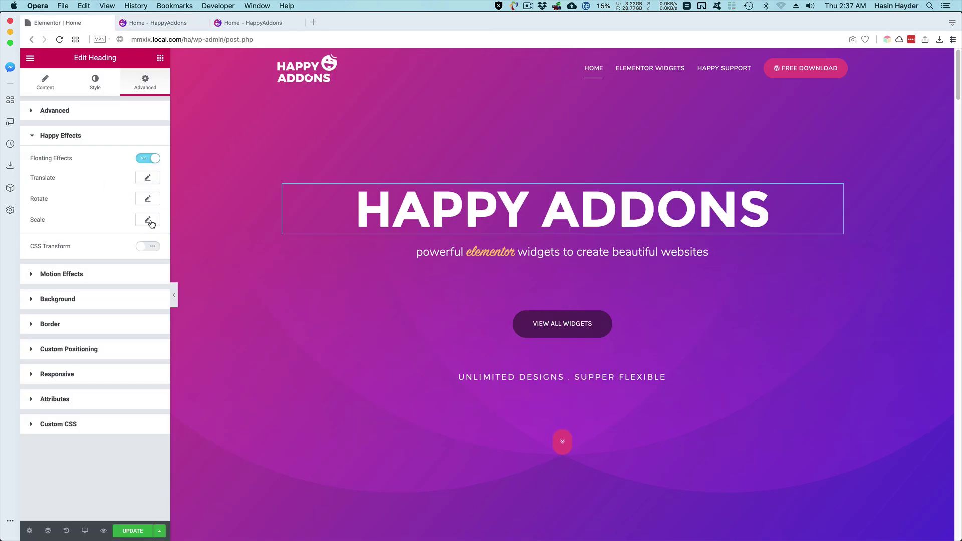
click(149, 221)
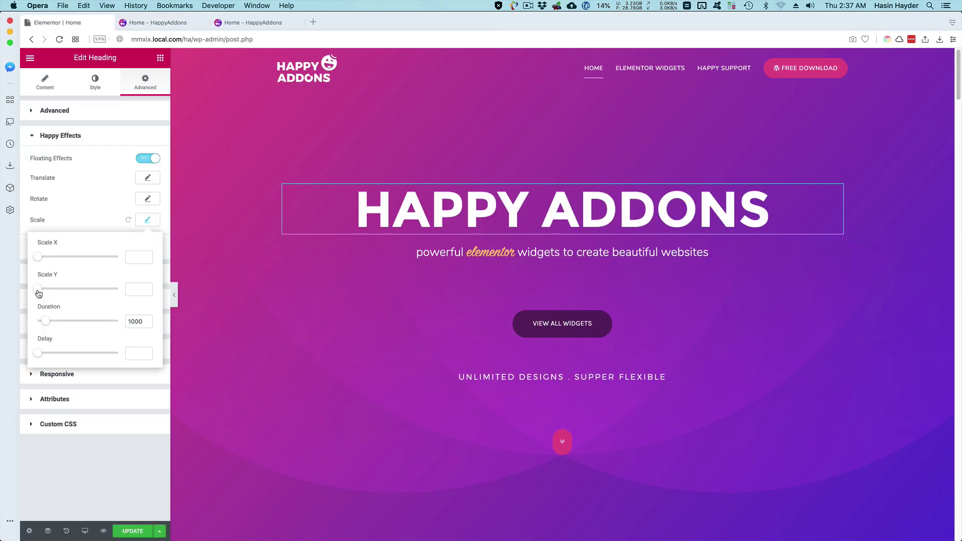
mouse_move(39, 293)
mouse_down()
mouse_move(50, 295)
mouse_move(33, 293)
mouse_up()
drag(39, 257, 56, 260)
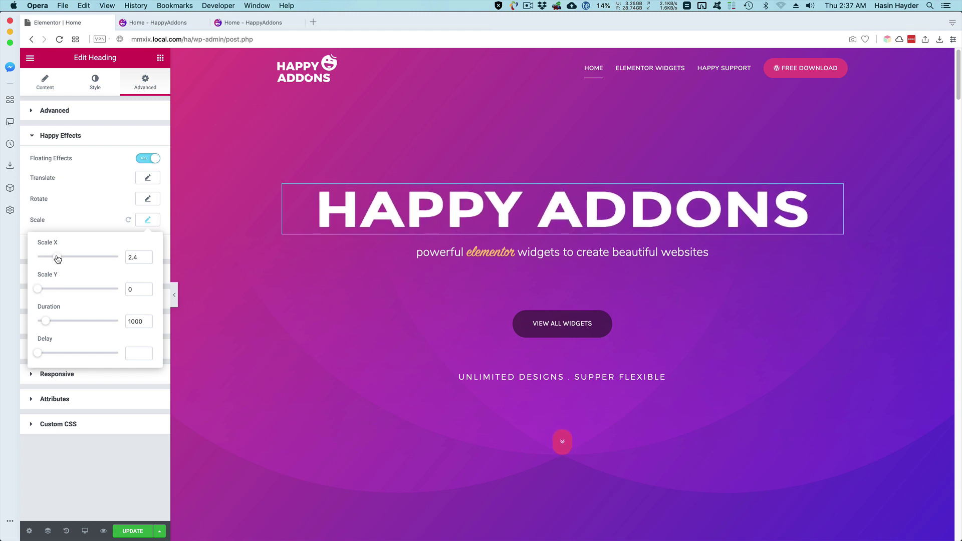
click(35, 309)
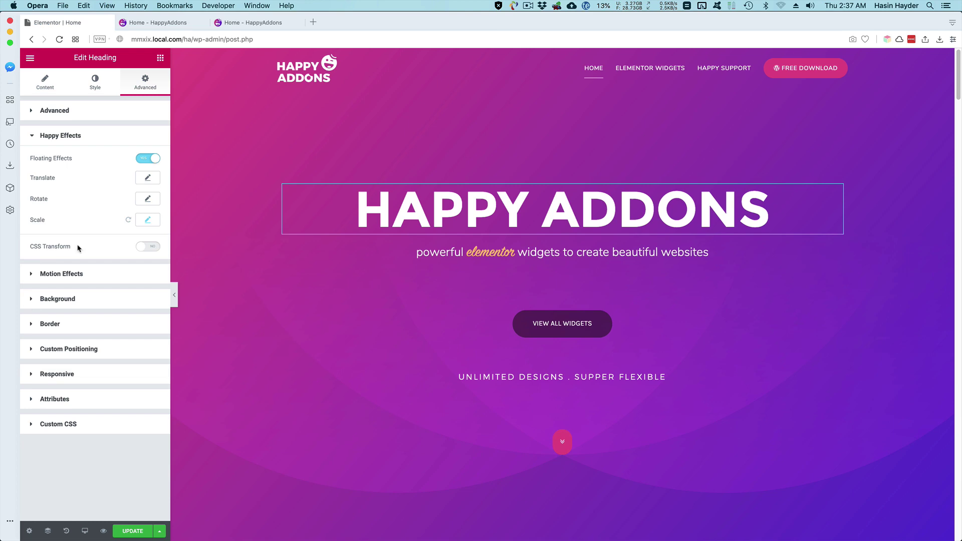
click(129, 219)
click(148, 162)
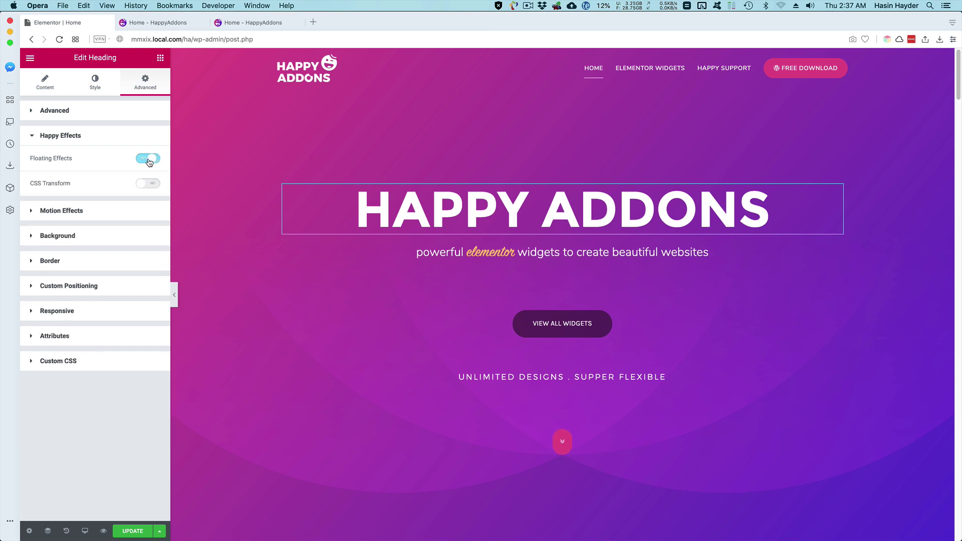
Step: Select the 'Comes with a rich set of features' info box and enable CSS Transform
scroll(278, 296, down, 10)
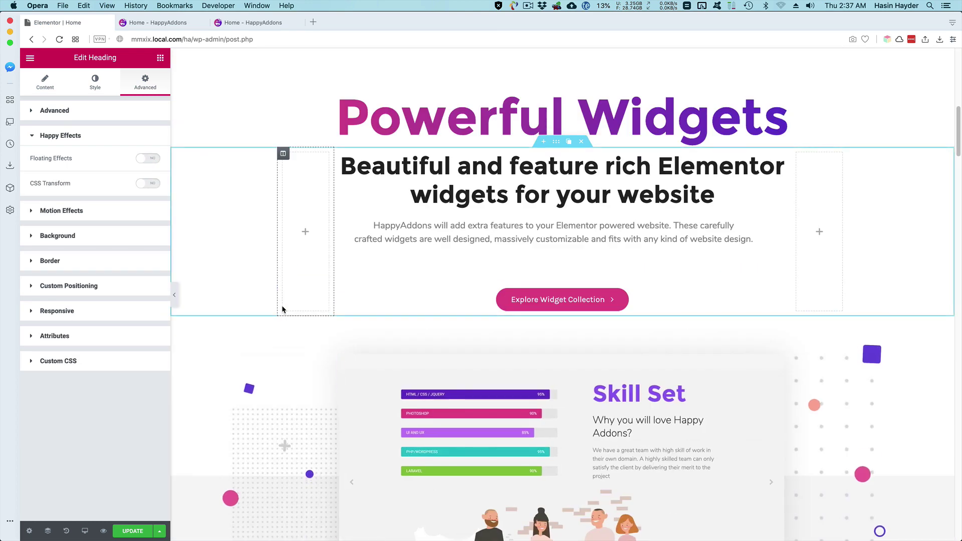
scroll(282, 309, down, 15)
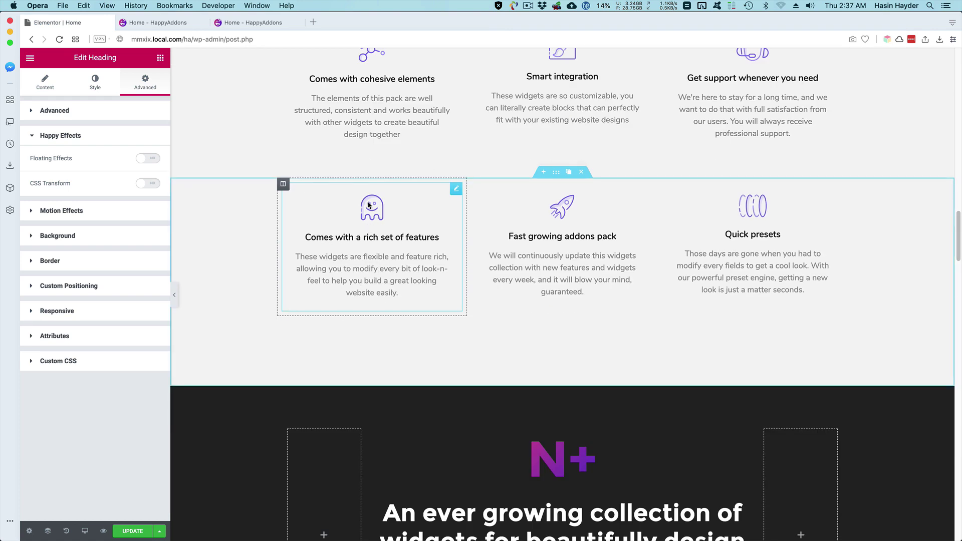
click(369, 206)
click(143, 82)
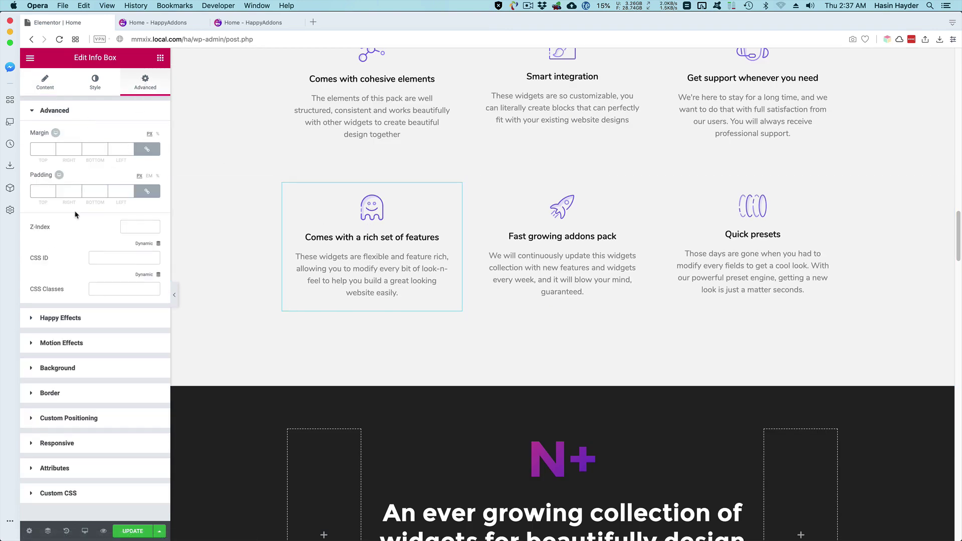
click(61, 319)
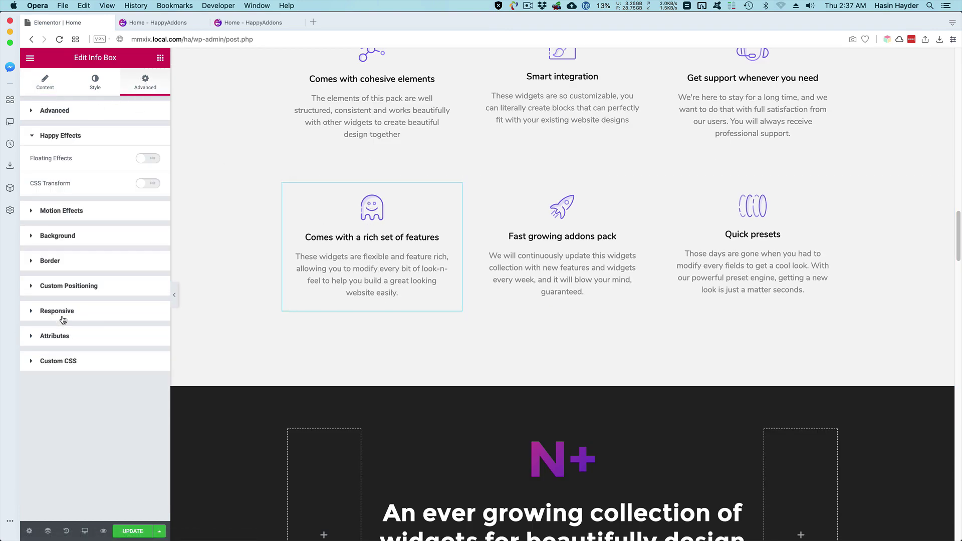
click(149, 184)
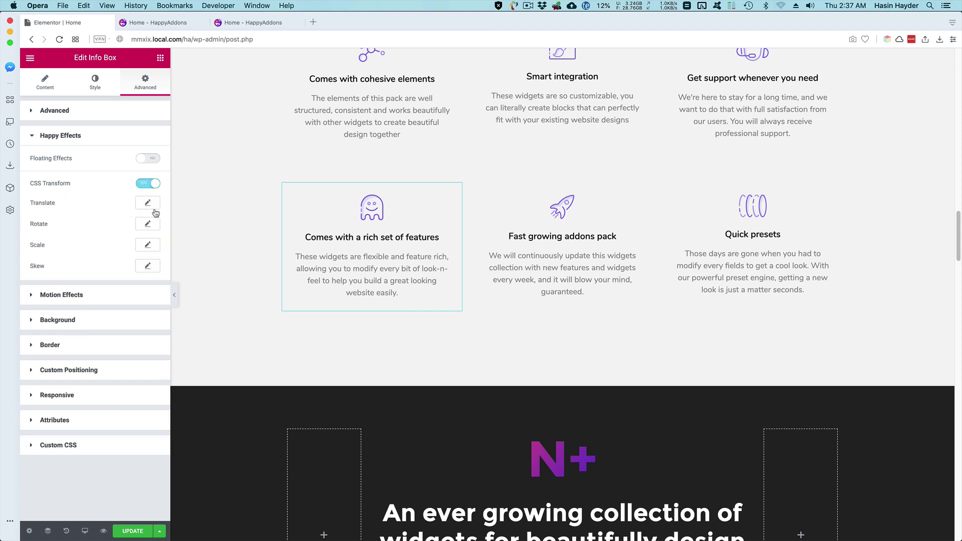
Step: Set the box's Rotate Z to -20 and clear the Rotate Y value
click(148, 224)
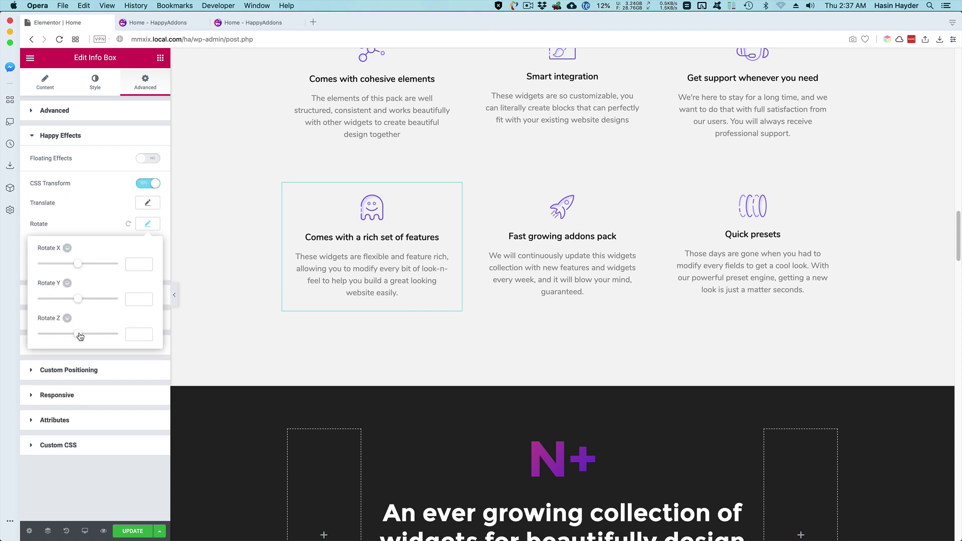
mouse_move(80, 336)
mouse_down()
mouse_move(88, 336)
mouse_move(75, 336)
mouse_up()
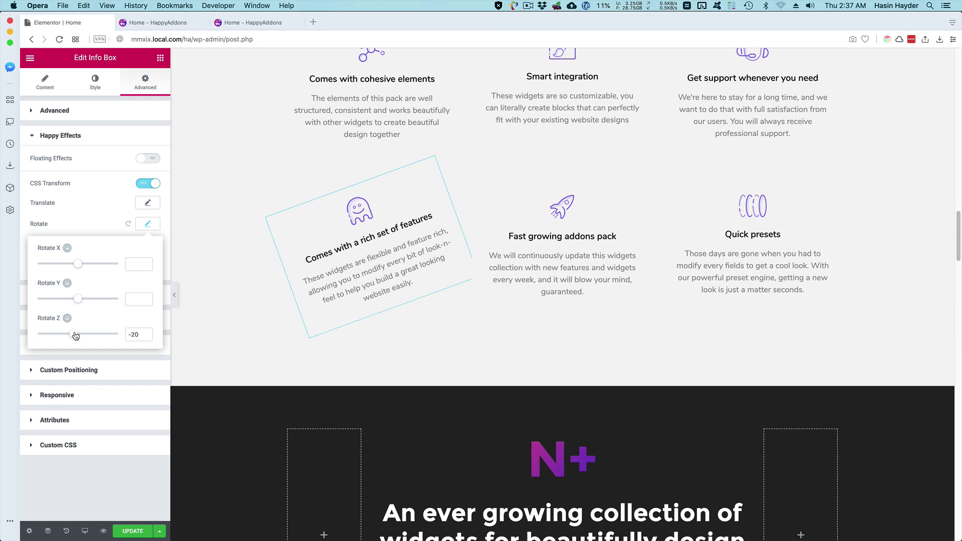
mouse_move(75, 301)
mouse_down()
mouse_move(98, 303)
mouse_move(67, 307)
mouse_up()
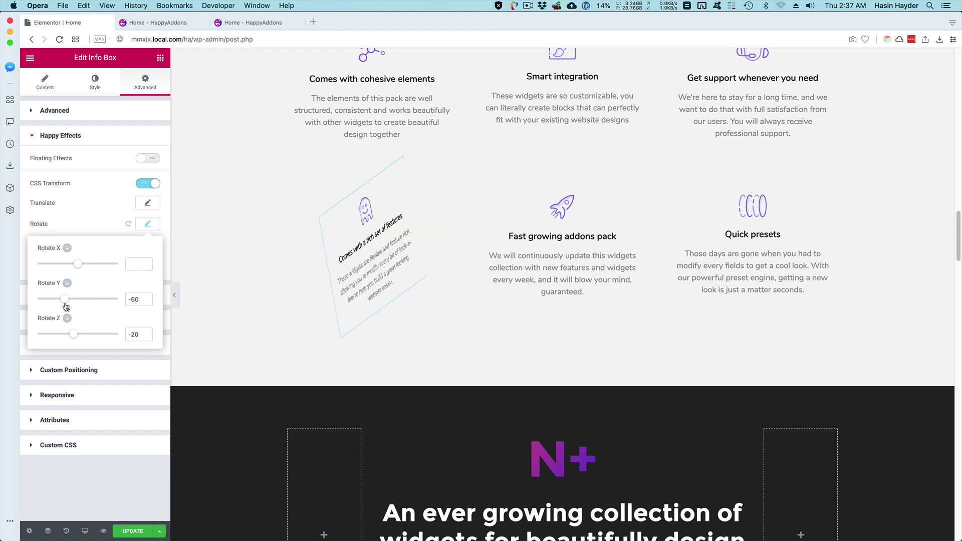
double_click(130, 300)
key(BackSpace)
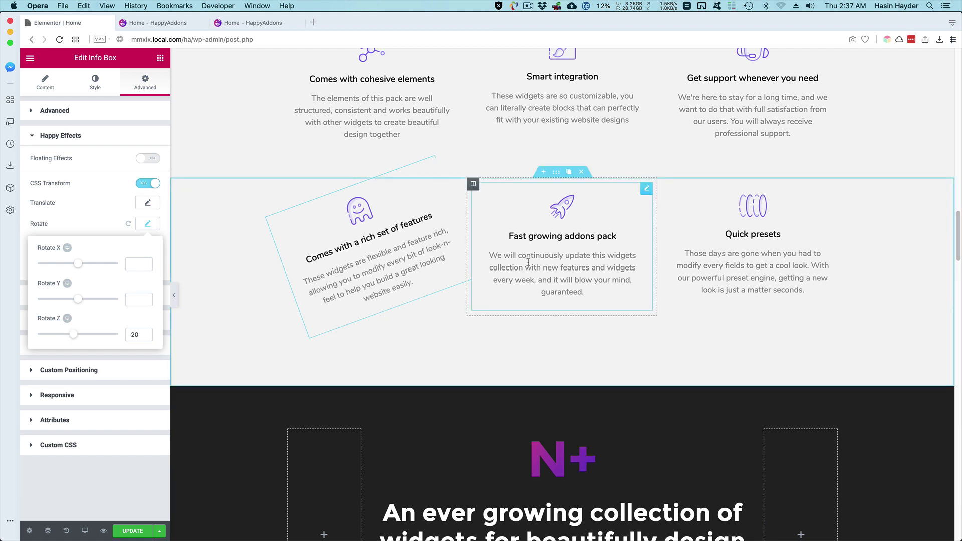
Step: Select the 'Fast growing addons pack' info box and enable CSS Transform
click(583, 292)
click(150, 83)
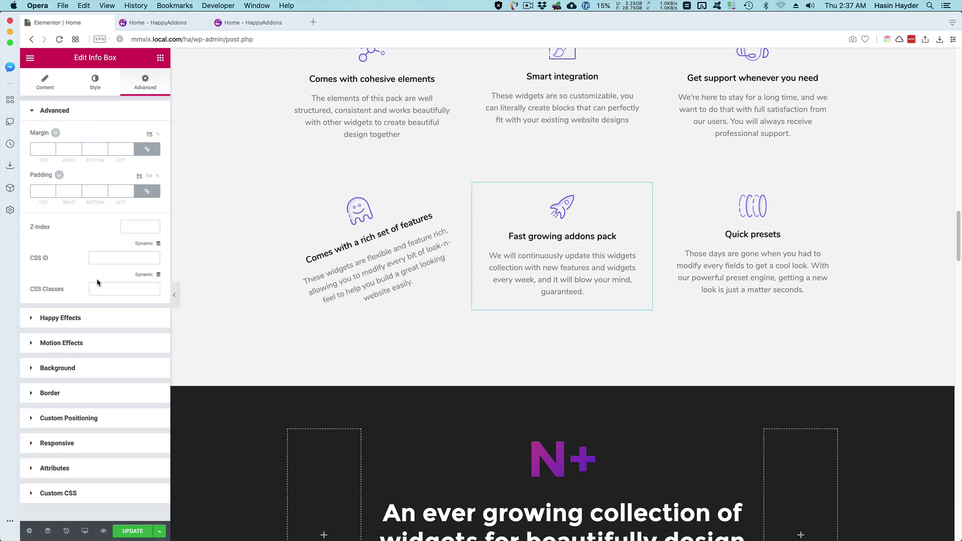
click(74, 319)
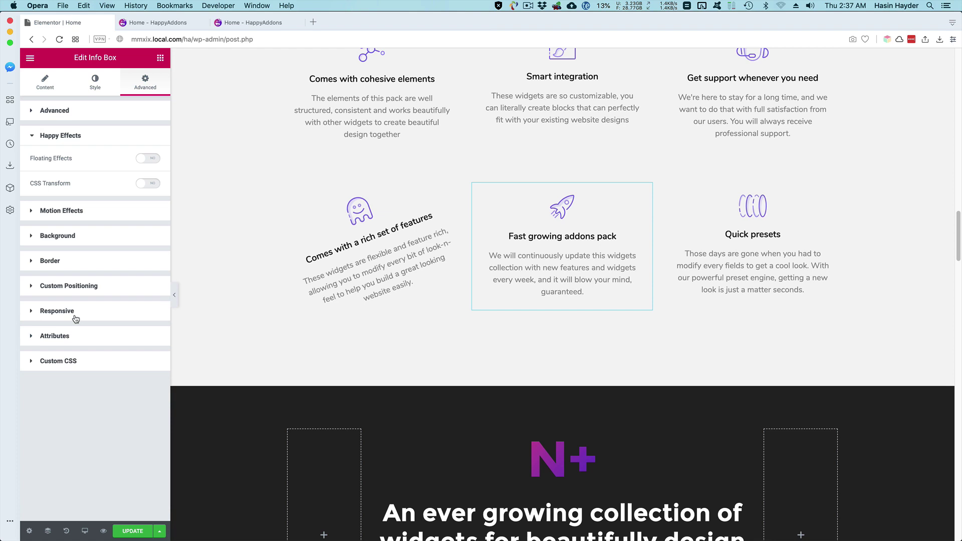
click(159, 184)
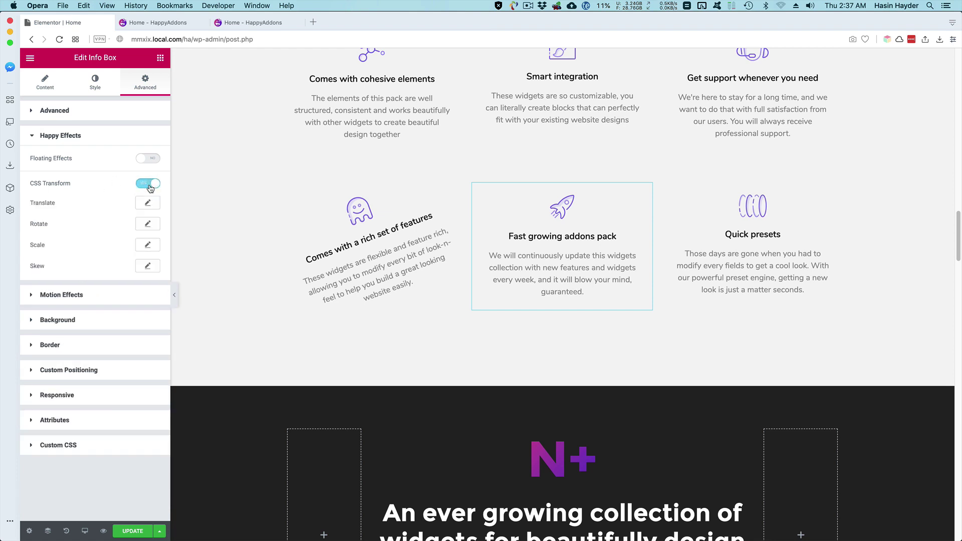
Step: Try squashing Scale Y to 0.6, then restore it to 1
click(148, 247)
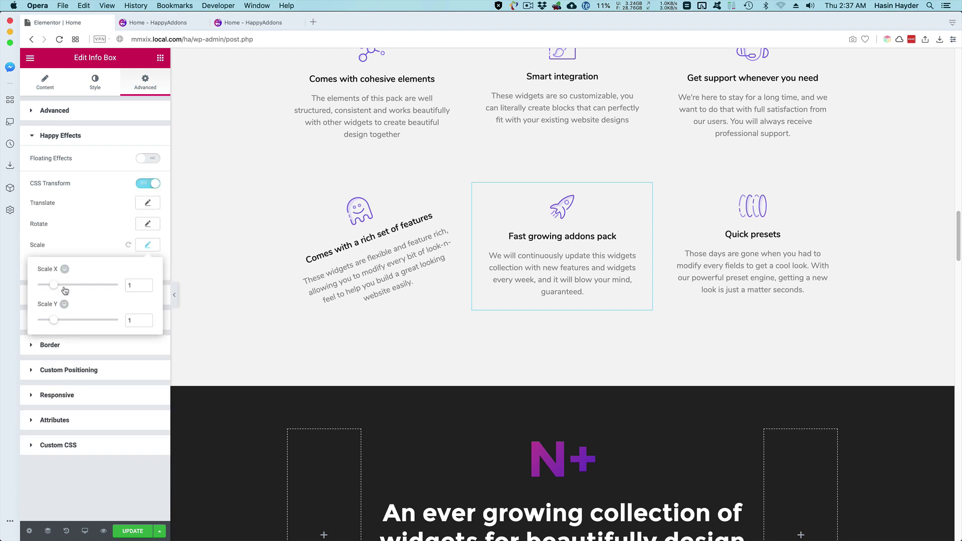
drag(54, 323, 49, 322)
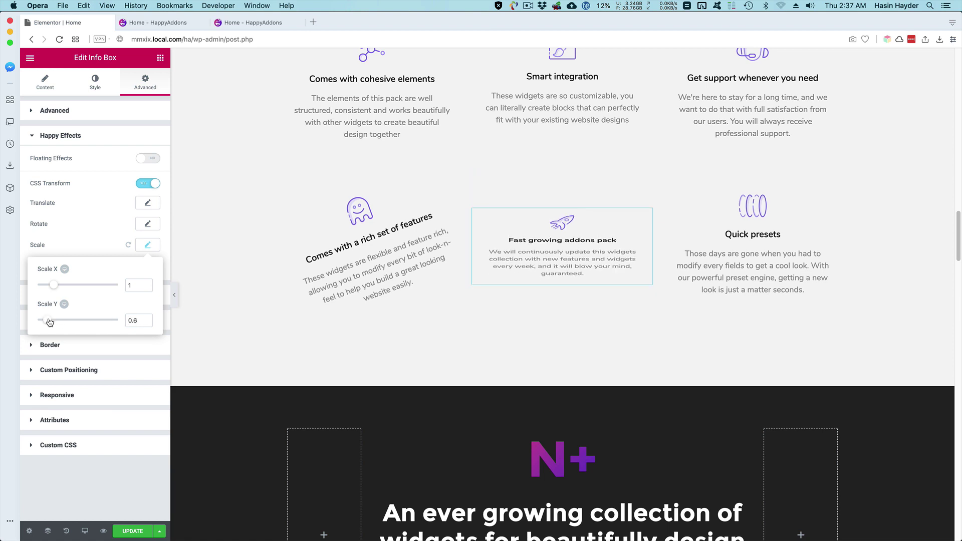
double_click(142, 321)
text(1)
click(95, 226)
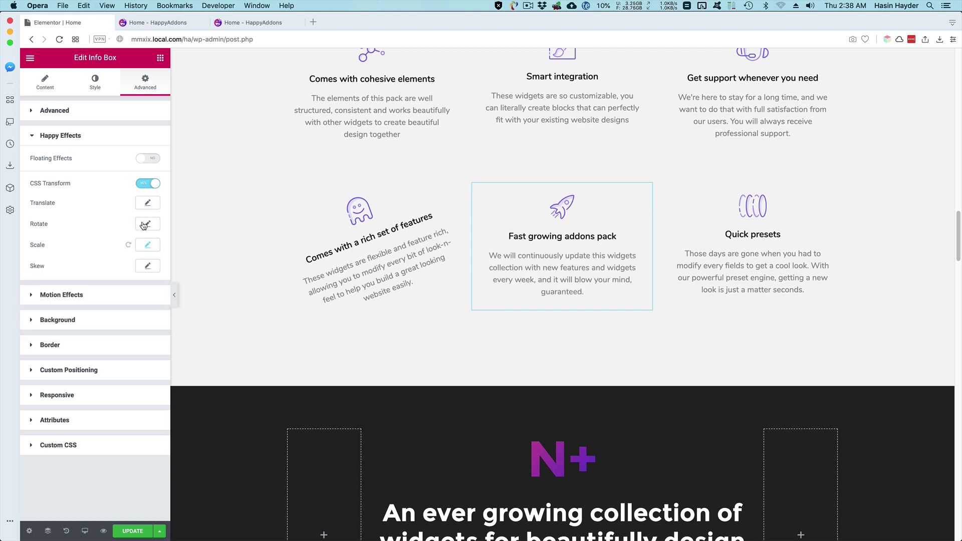
Step: Rotate the info box by 22 degrees on Z
click(147, 223)
drag(78, 335, 84, 336)
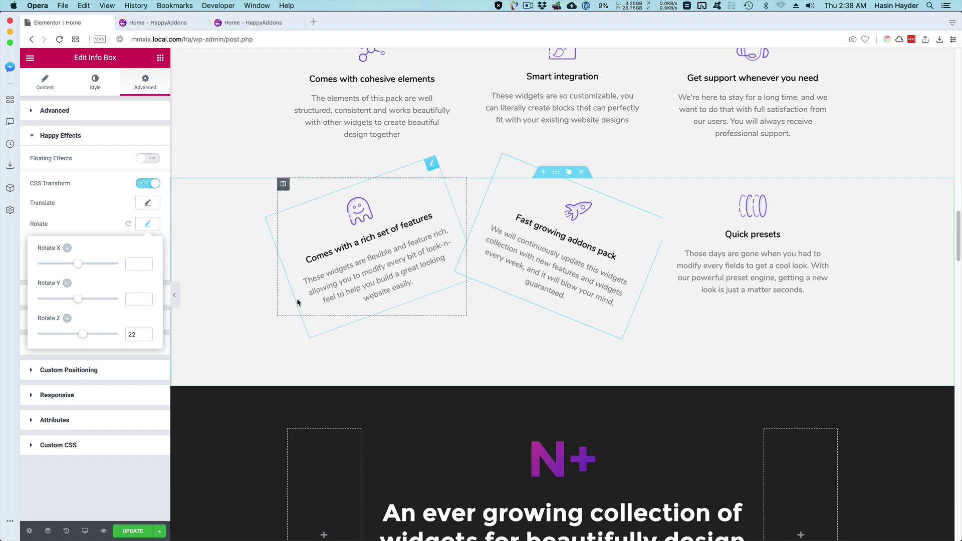
scroll(298, 301, down, 3)
Step: Try offsetting the box with Translate X -311 and Translate Y -99
click(92, 201)
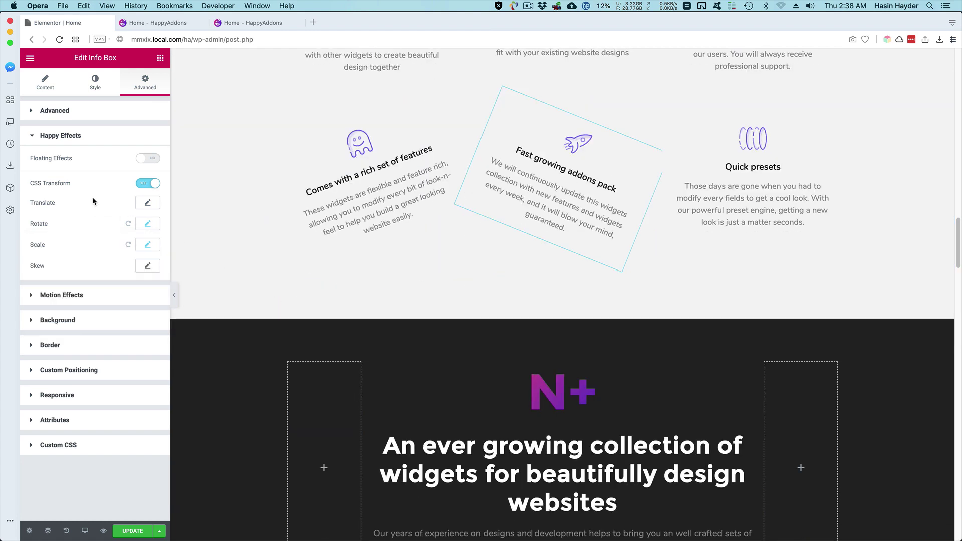
click(148, 203)
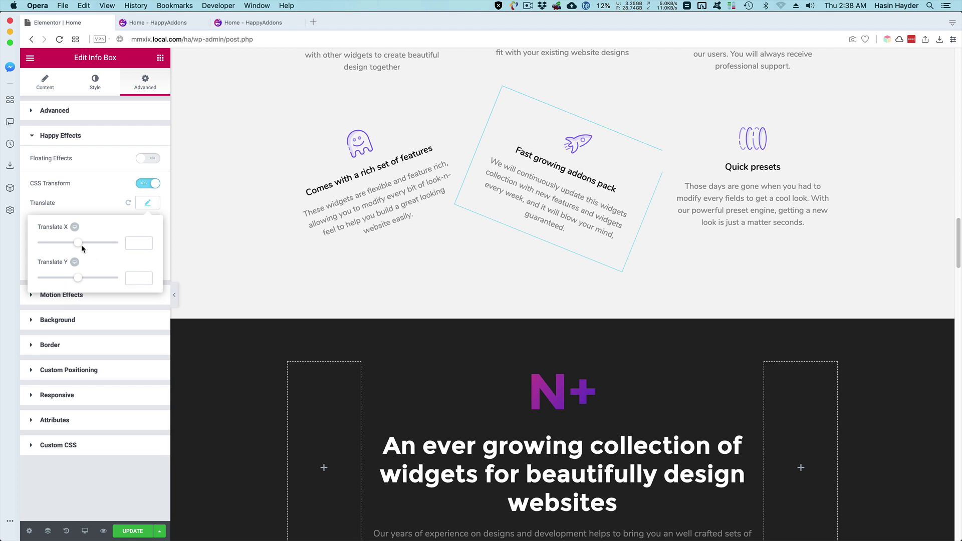
drag(78, 245, 66, 245)
drag(78, 278, 74, 279)
scroll(249, 307, down, 5)
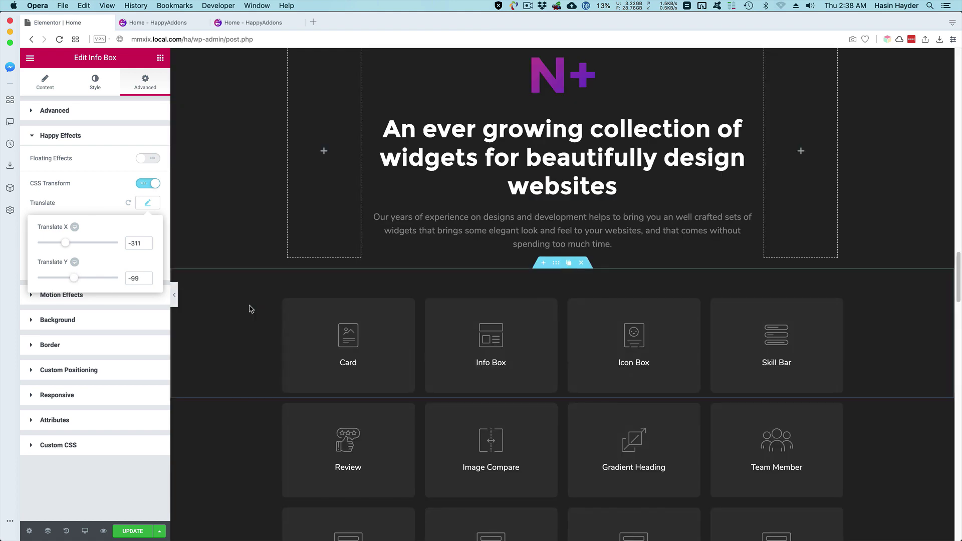
click(213, 341)
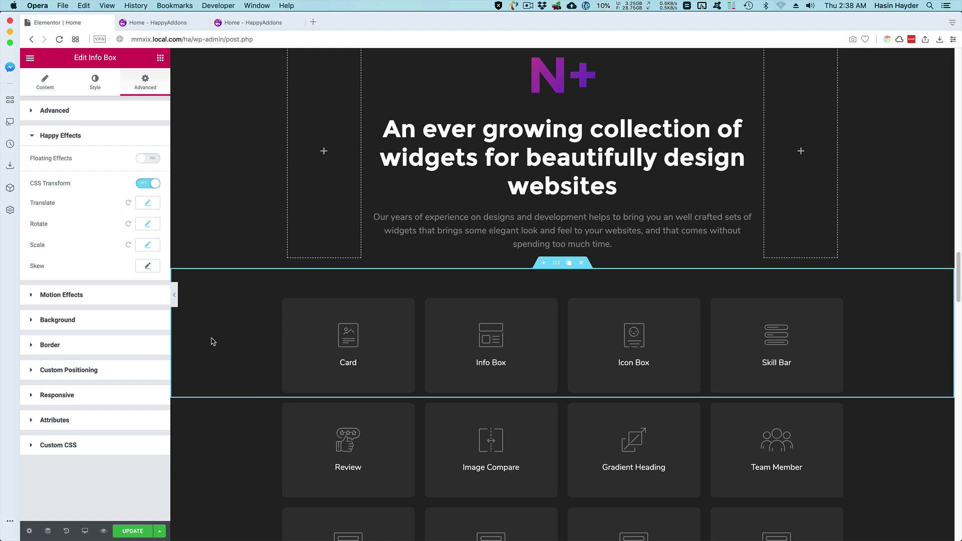
Step: Switch CSS Transform off for the info box
scroll(450, 295, up, 15)
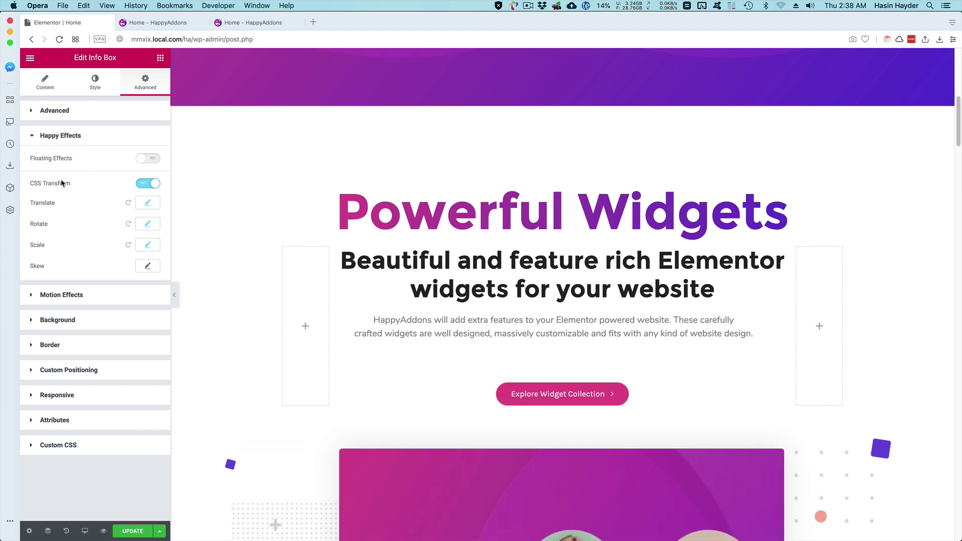
click(141, 184)
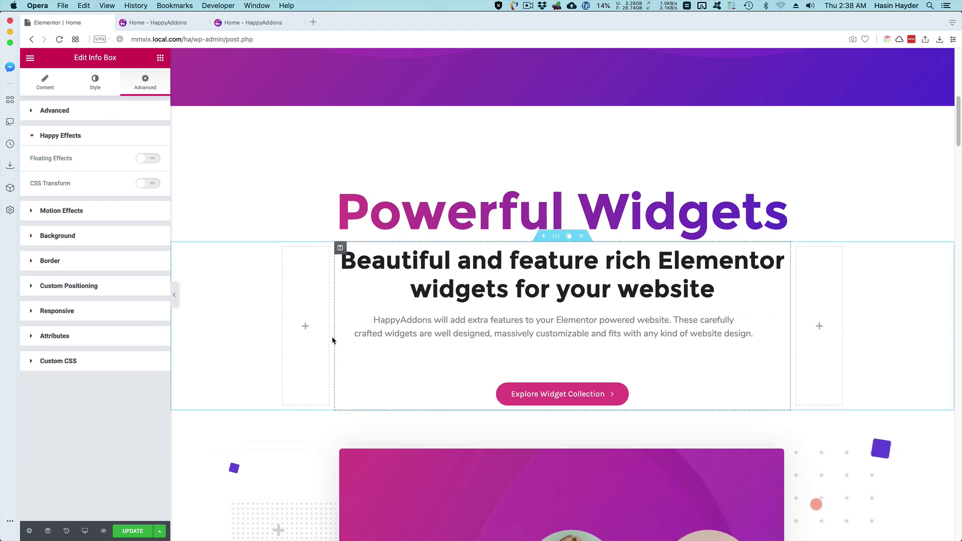
scroll(332, 341, up, 10)
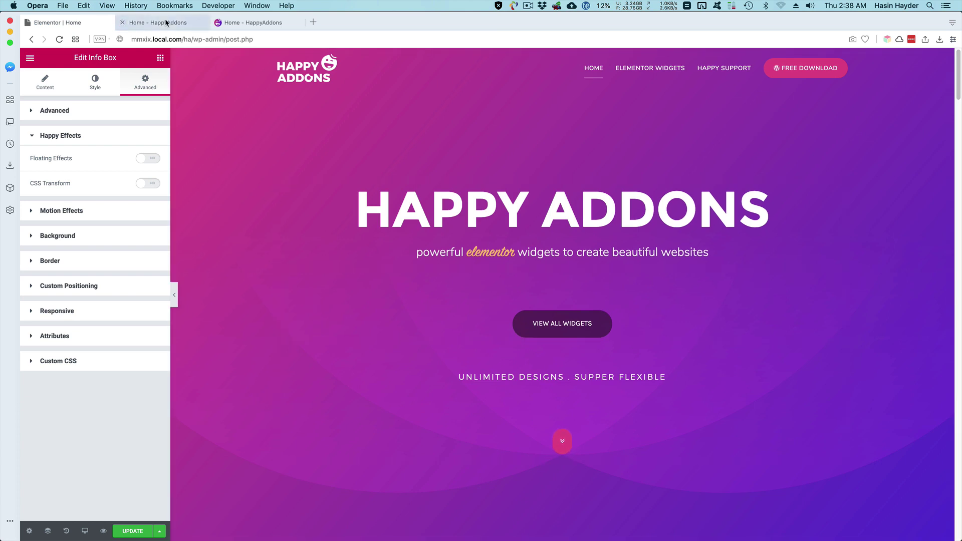
Step: From the live HappyAddons tab, follow FREE DOWNLOAD to the Happy Elementor Addons wordpress.org page
click(228, 23)
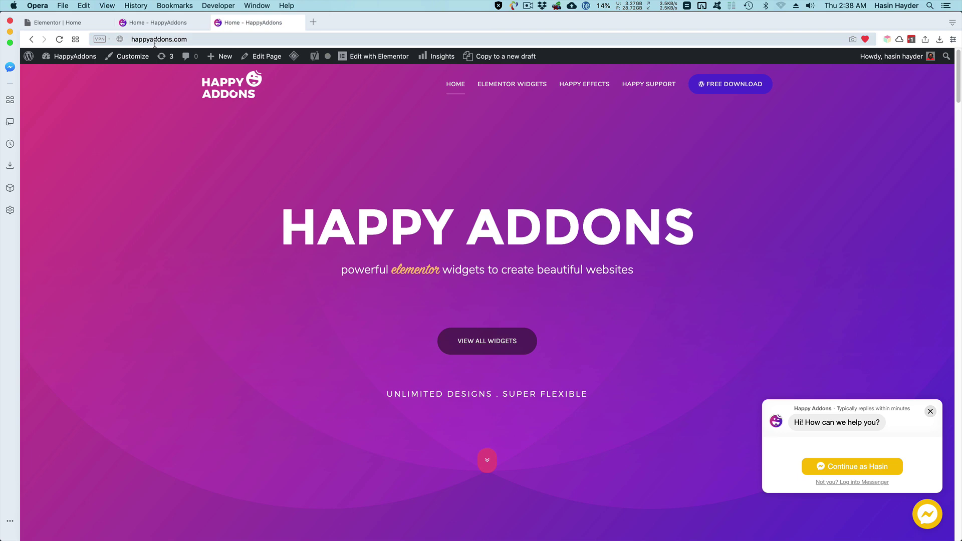
click(717, 84)
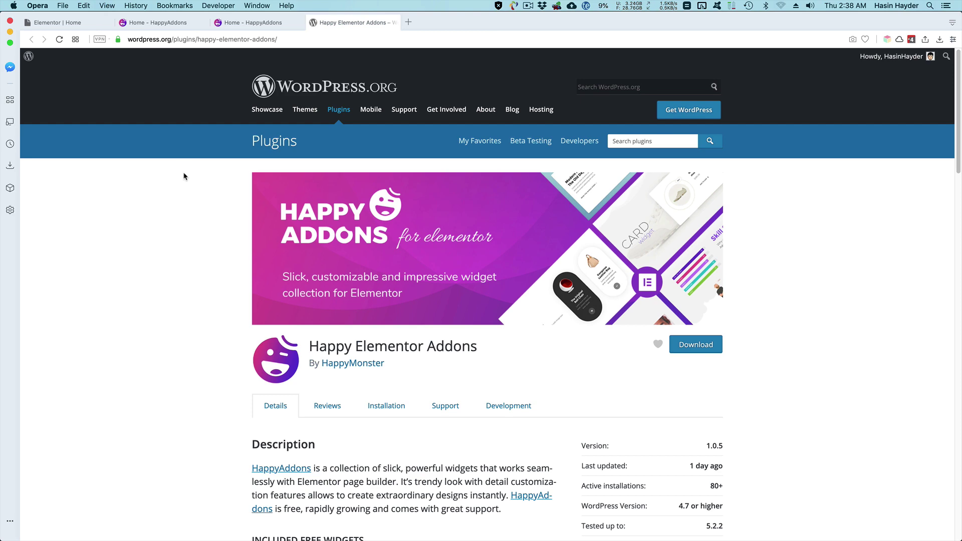
scroll(182, 174, down, 7)
scroll(182, 176, up, 4)
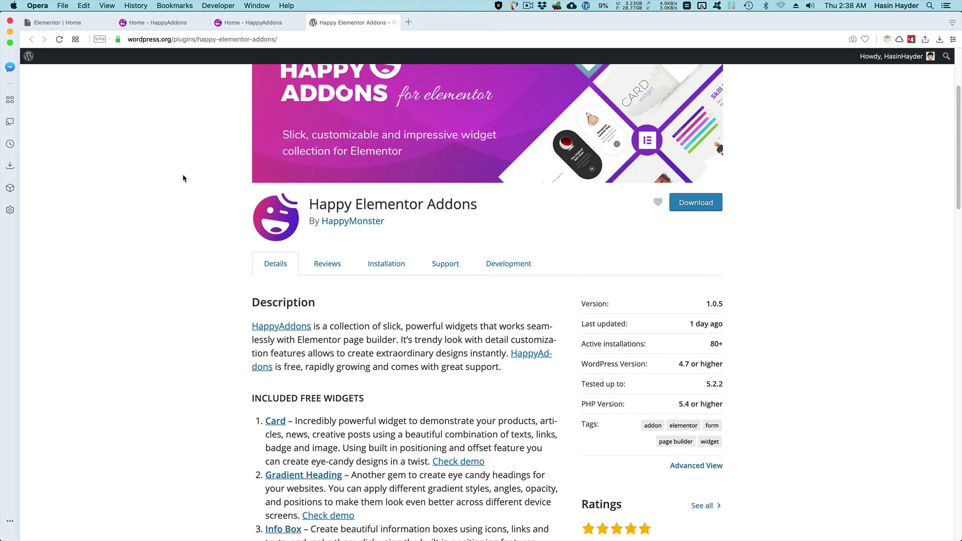